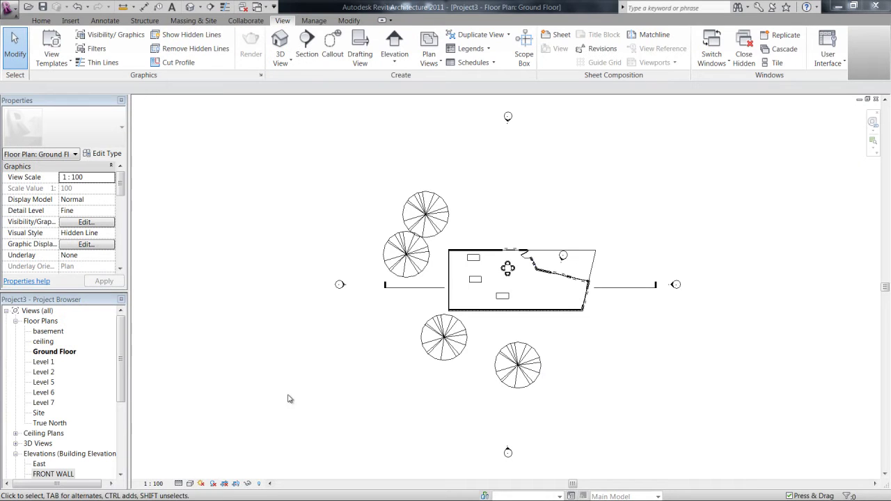
# Step: Open the Default 3D View of the house, dismissing the unsaved-project reminder
pyautogui.click(264, 194)
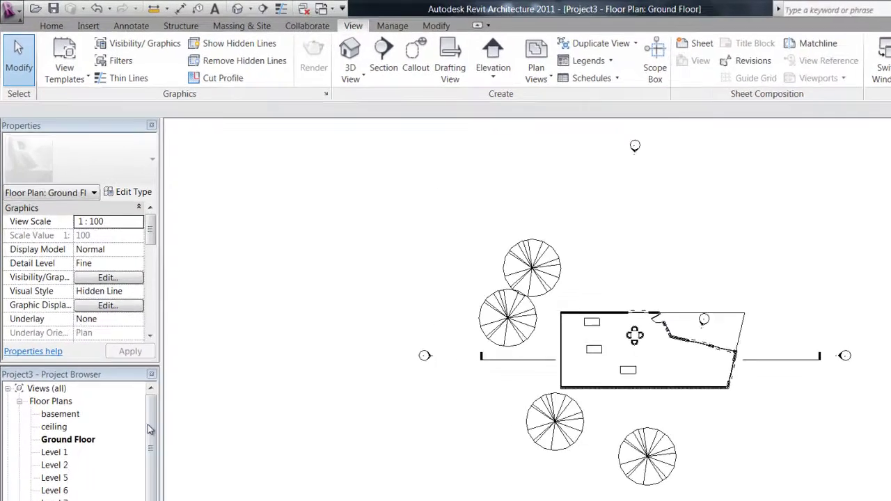
pyautogui.click(115, 332)
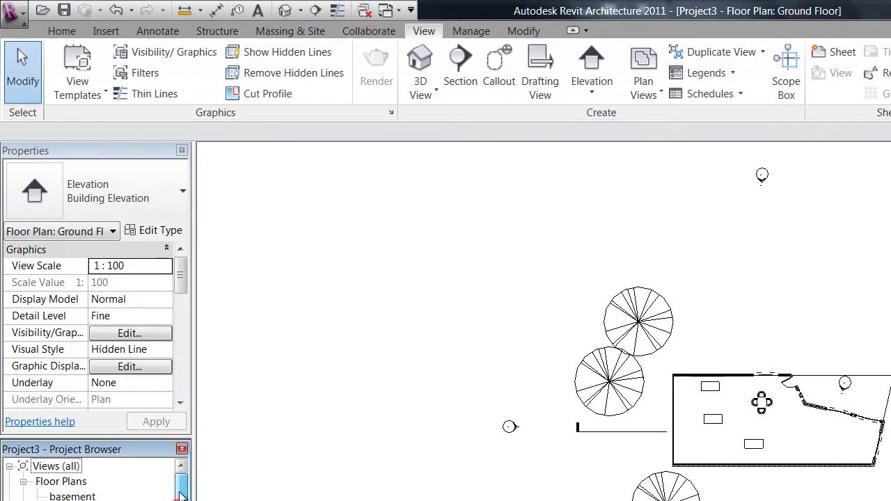
pyautogui.click(425, 94)
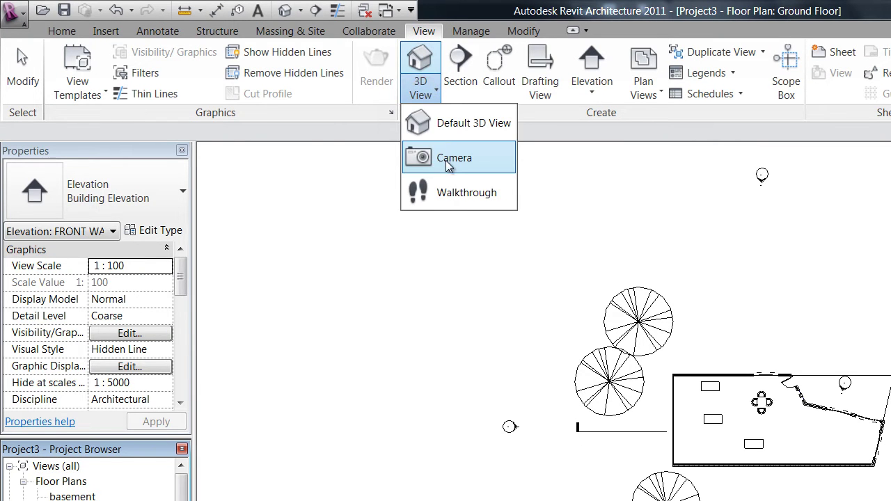
pyautogui.click(459, 124)
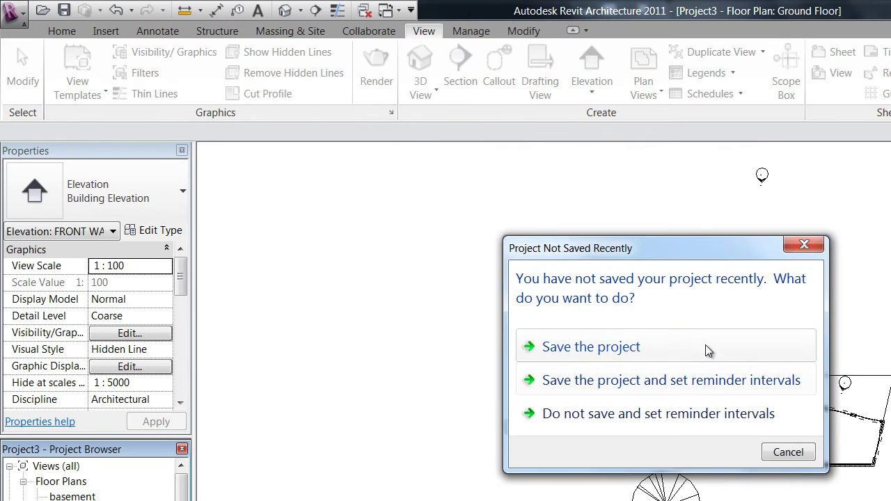
pyautogui.click(706, 346)
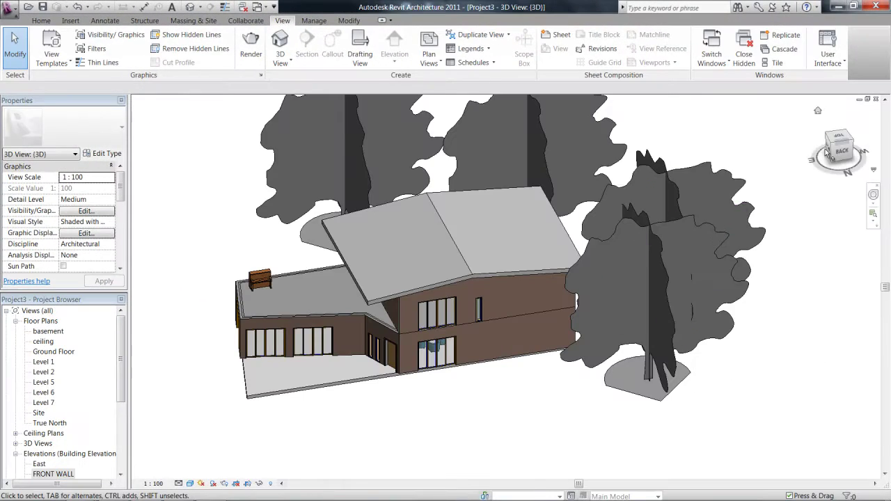
# Step: Orbit the house with the ViewCube to inspect its corners and top
pyautogui.keyDown('shift'); pyautogui.moveTo(418, 348); pyautogui.dragTo(531, 291, button='middle'); pyautogui.keyUp('shift')
pyautogui.click(861, 155)
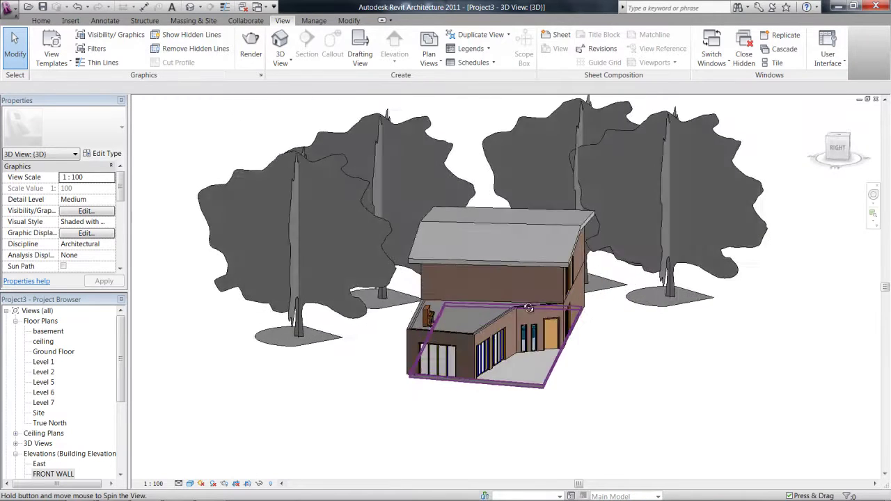
pyautogui.click(841, 142)
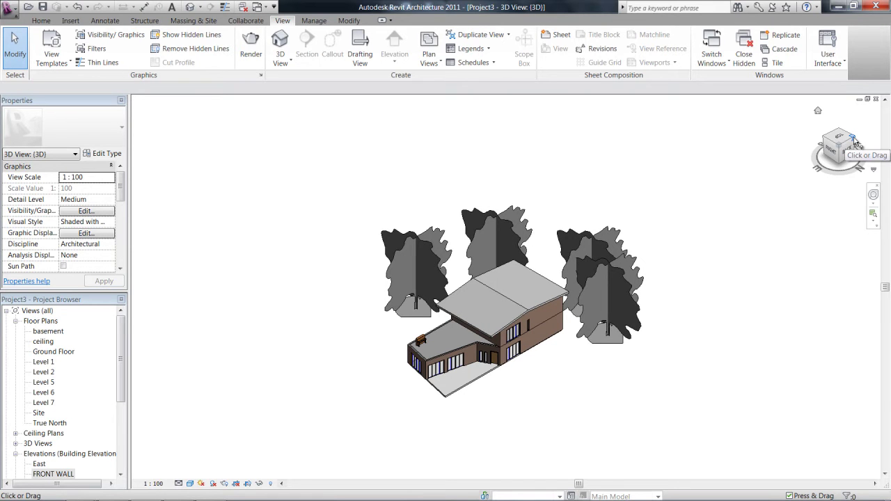
pyautogui.click(855, 140)
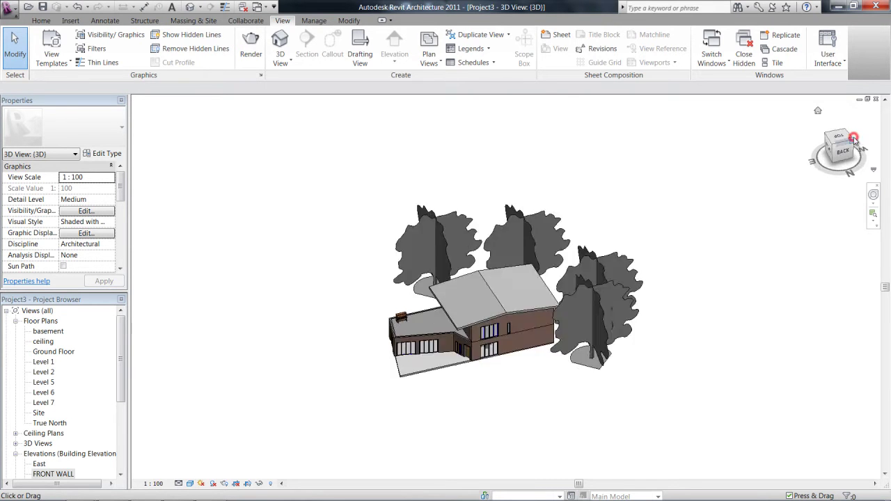
pyautogui.click(856, 141)
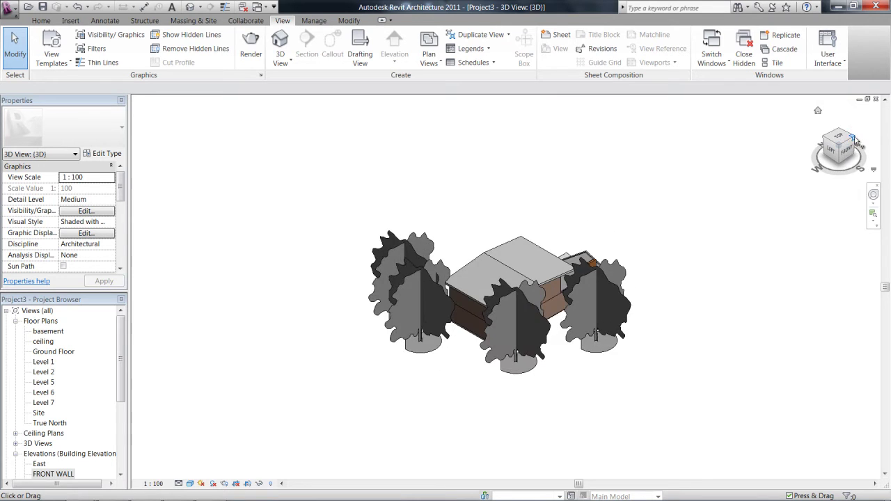
pyautogui.click(857, 142)
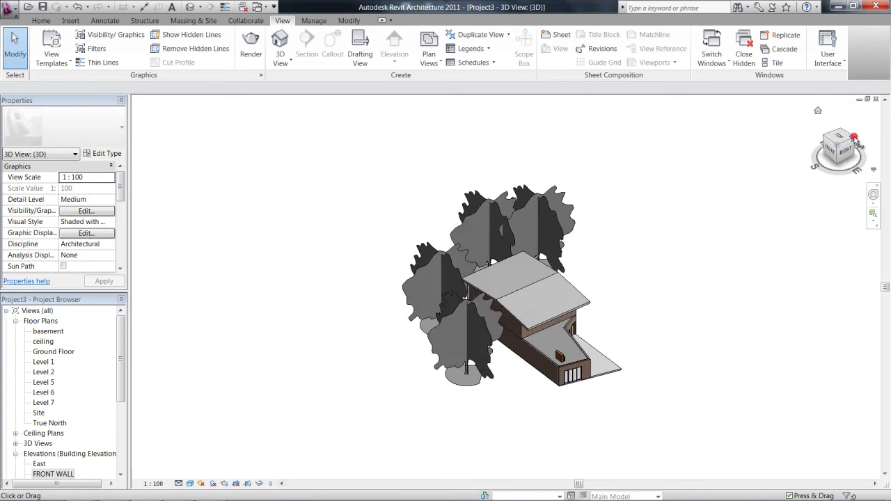
# Step: Check the view scale list, keeping the scale at 1 : 100
pyautogui.click(157, 483)
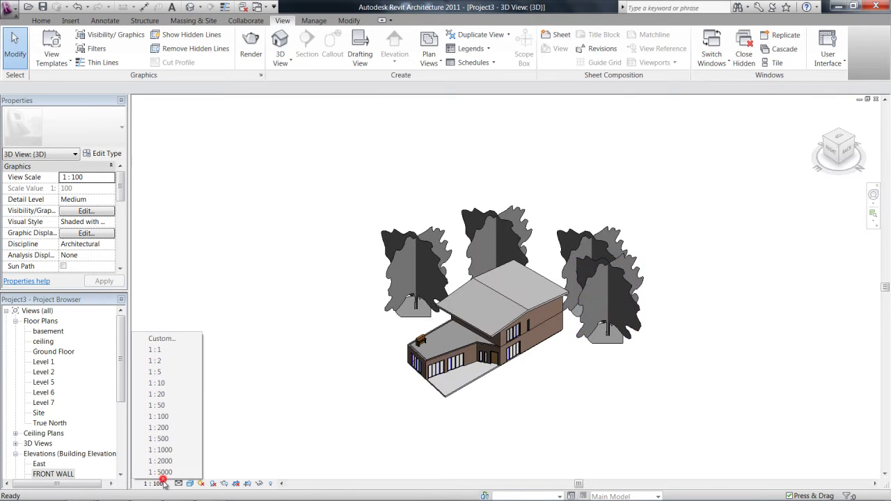
pyautogui.click(541, 372)
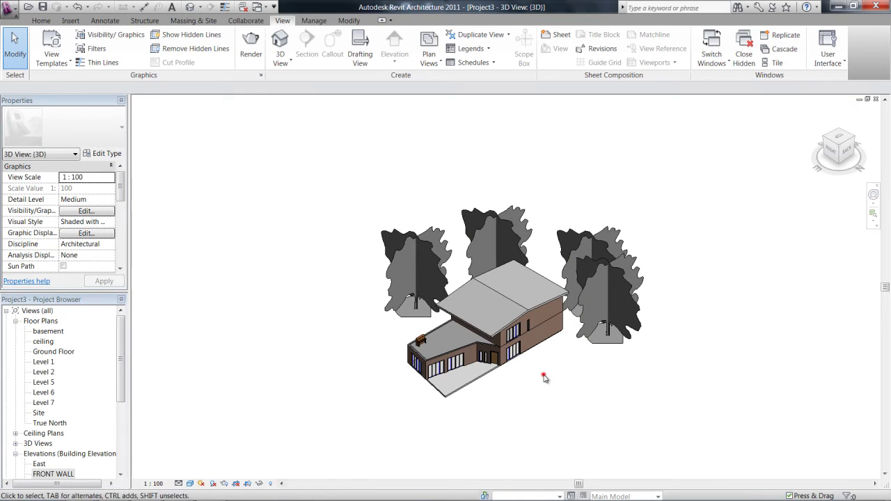
pyautogui.click(155, 483)
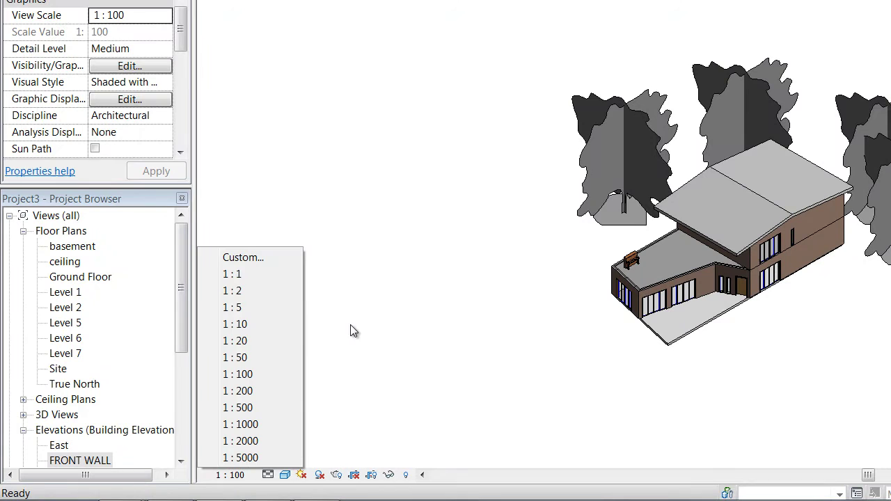
pyautogui.click(278, 377)
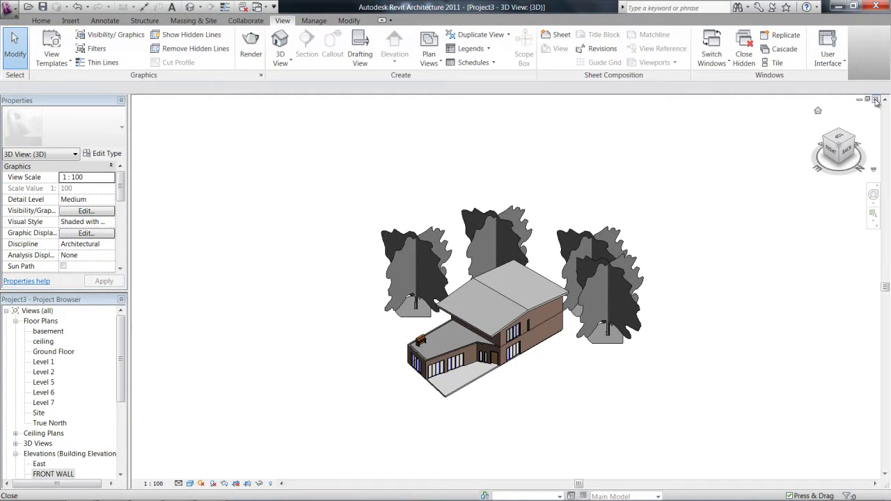
# Step: Close the 3D view and start the Camera tool, framing the whole building in the plan
pyautogui.click(877, 100)
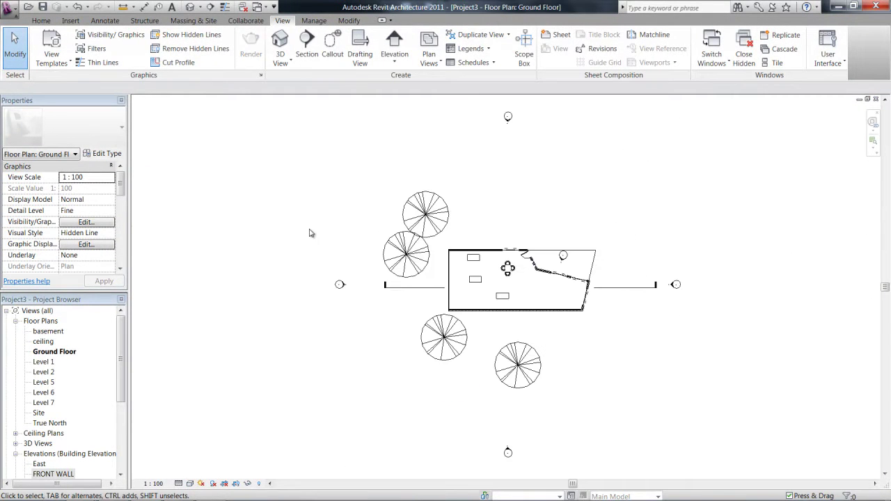
pyautogui.click(286, 63)
pyautogui.click(307, 107)
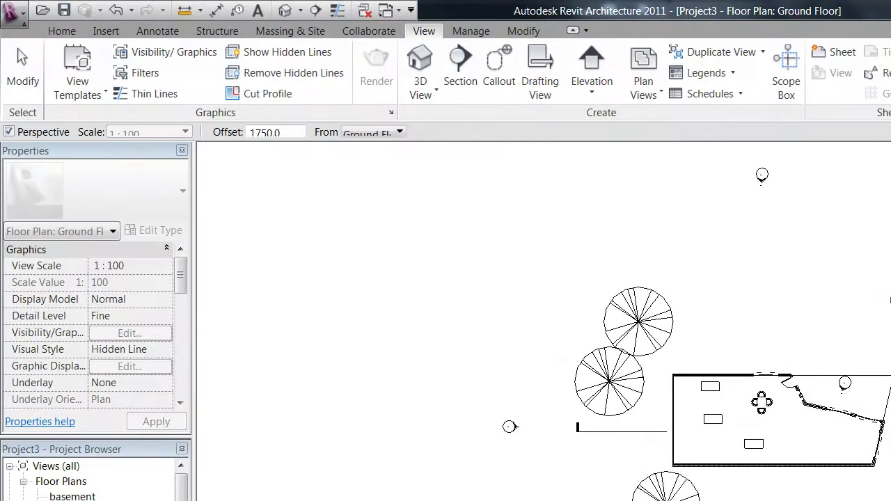
pyautogui.scroll(3, 686, 178)
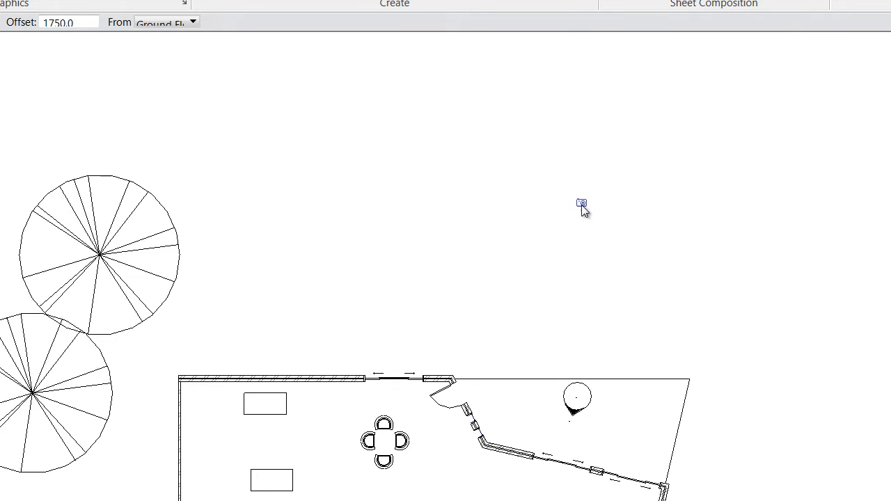
pyautogui.moveTo(606, 284); pyautogui.dragTo(617, 235, button='middle')
pyautogui.scroll(-2, 601, 230)
pyautogui.scroll(-1, 614, 169)
pyautogui.scroll(-1, 616, 229)
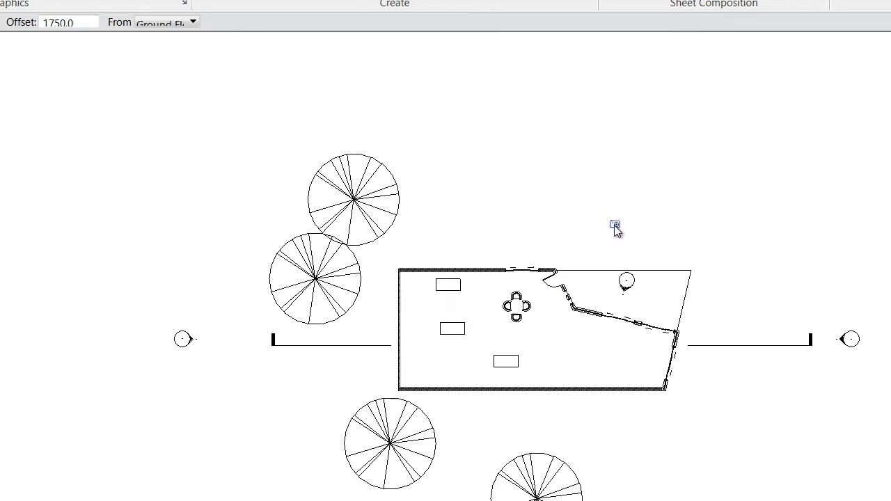
pyautogui.moveTo(679, 243); pyautogui.dragTo(665, 232, button='middle')
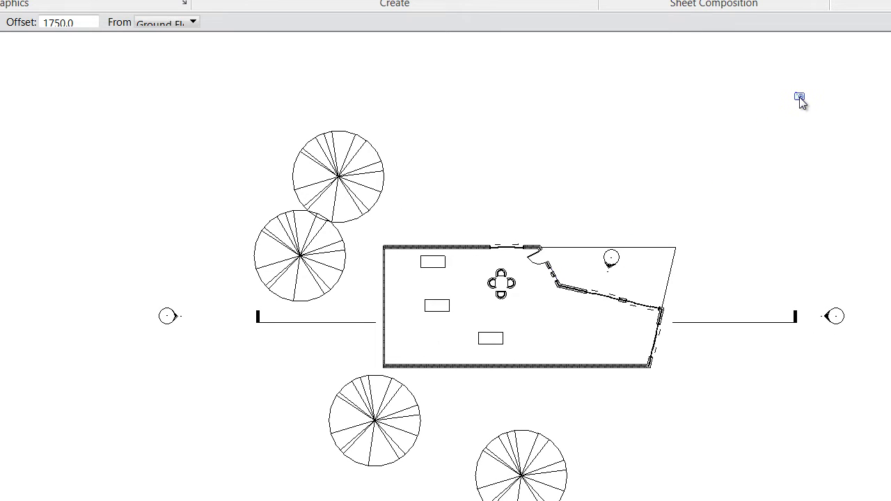
# Step: Place the camera up and right of the building, aimed at a target below it
pyautogui.click(721, 78)
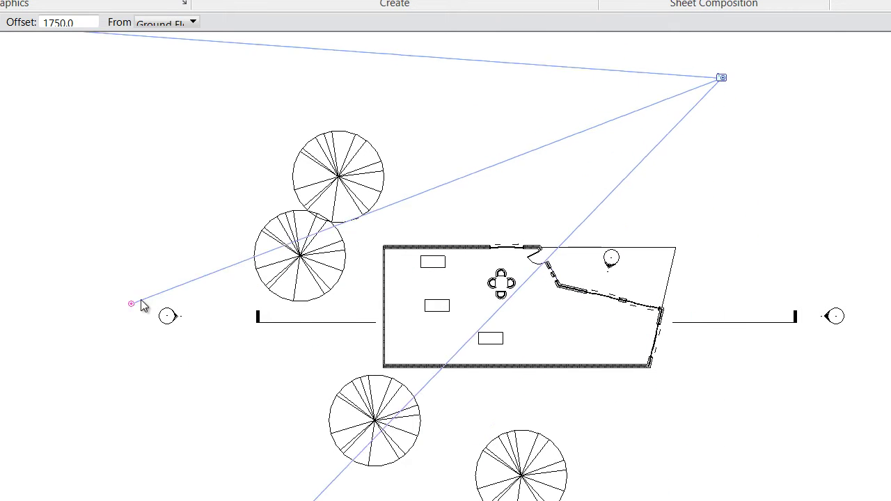
pyautogui.scroll(-2, 631, 216)
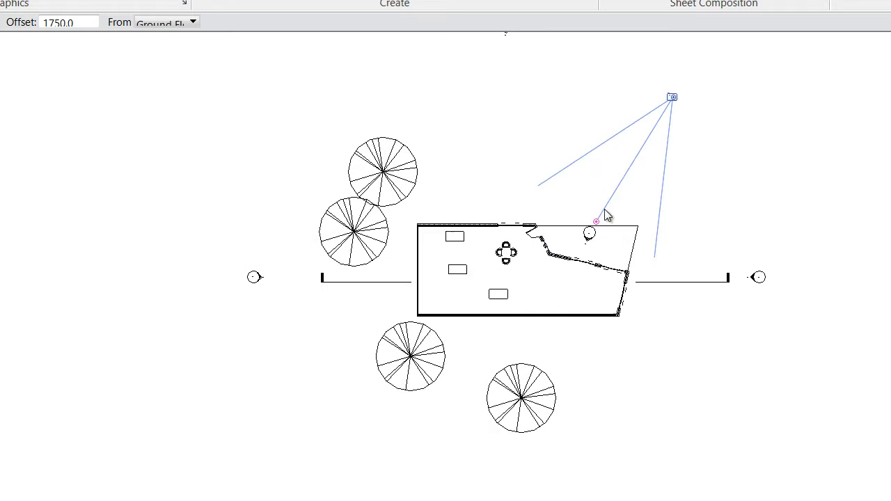
pyautogui.click(367, 481)
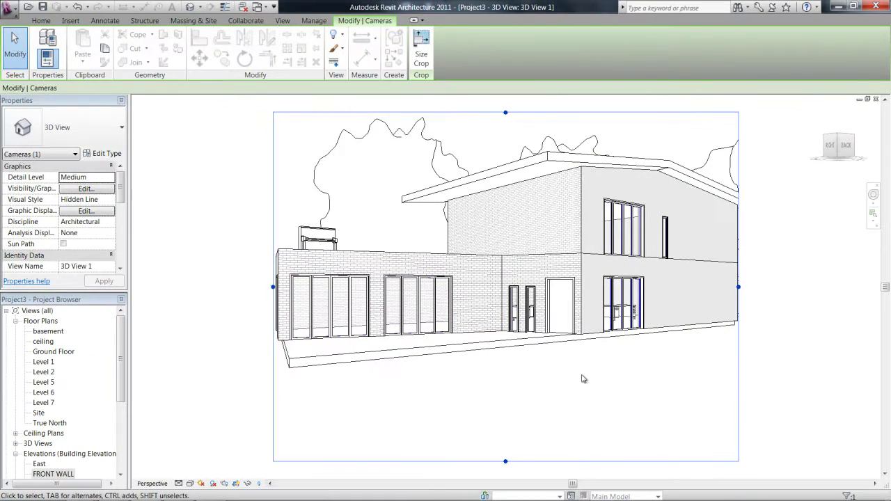
# Step: Stretch the crop right to the trees and slightly upward, trim the bottom, and shift the house down
pyautogui.scroll(-2, 347, 202)
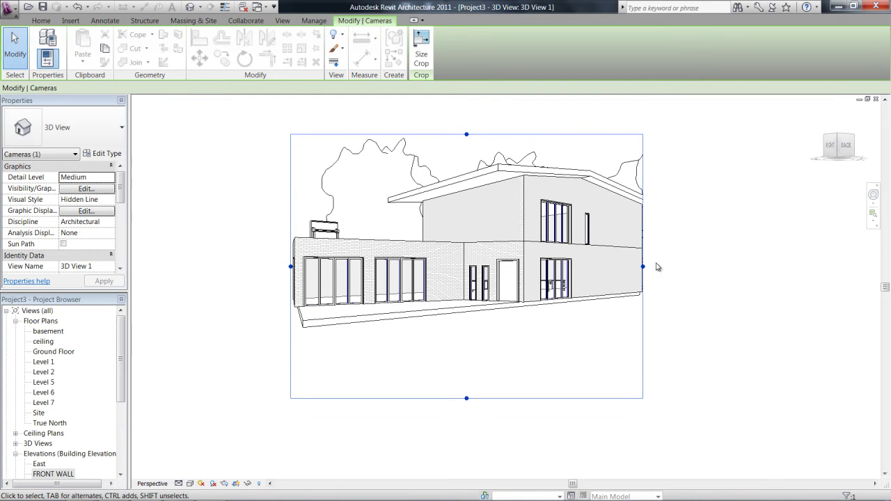
pyautogui.moveTo(645, 270); pyautogui.dragTo(683, 271)
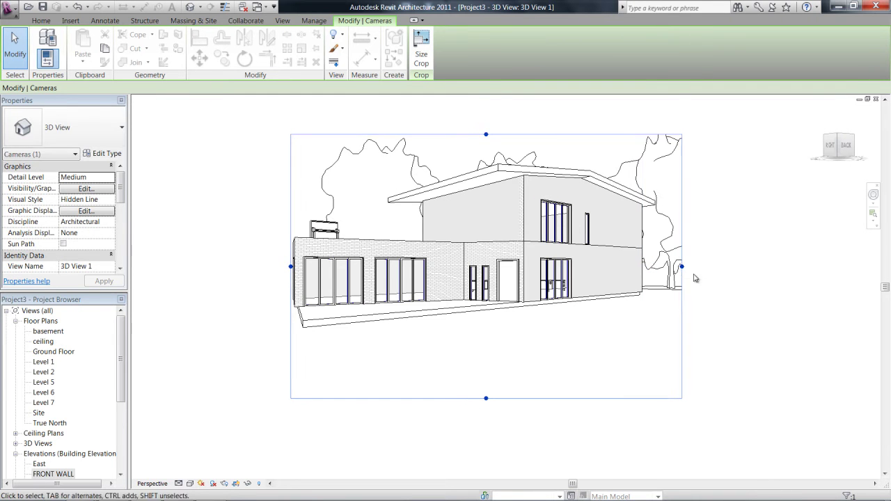
pyautogui.moveTo(744, 258); pyautogui.dragTo(742, 263)
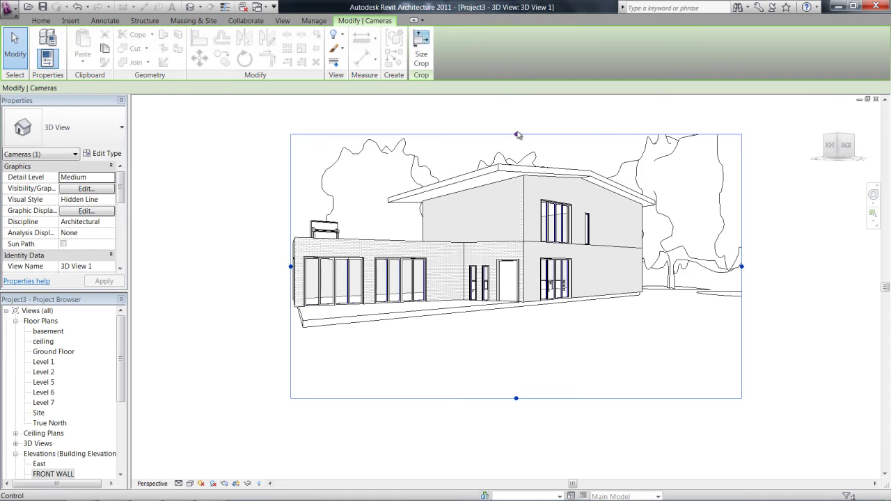
pyautogui.moveTo(523, 115); pyautogui.dragTo(523, 114)
pyautogui.moveTo(517, 401); pyautogui.dragTo(516, 350)
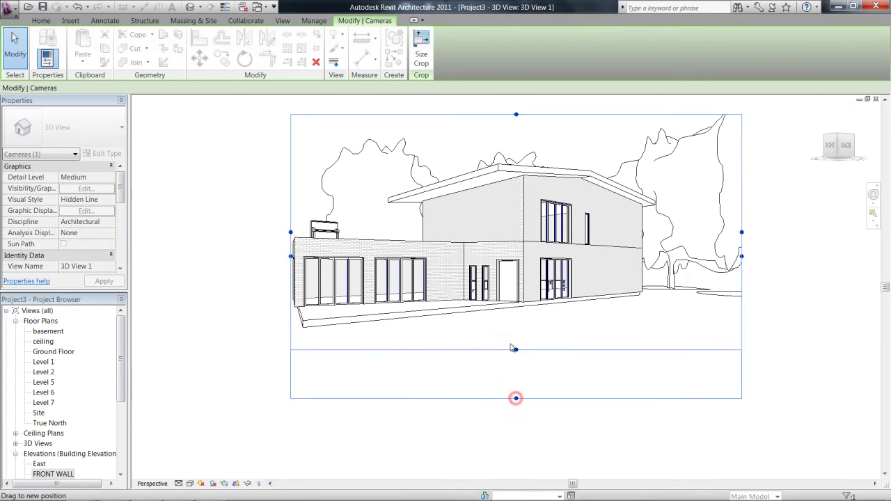
pyautogui.click(204, 274)
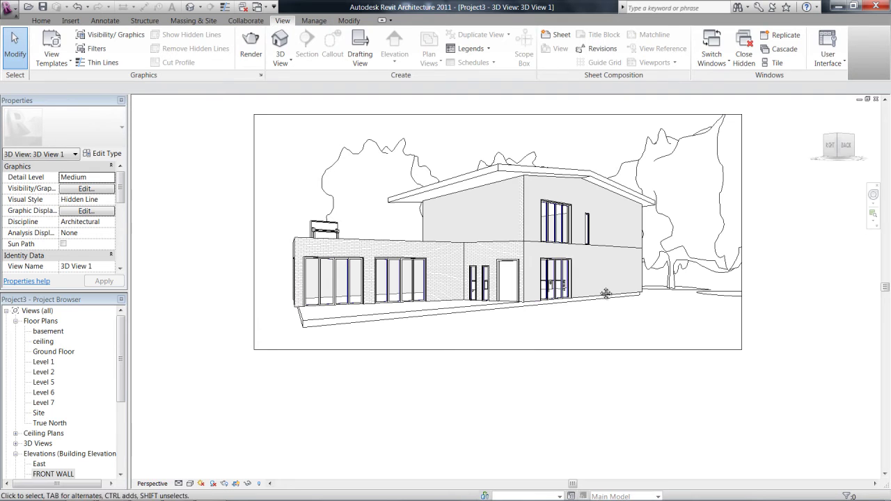
pyautogui.moveTo(606, 294); pyautogui.dragTo(607, 319, button='middle')
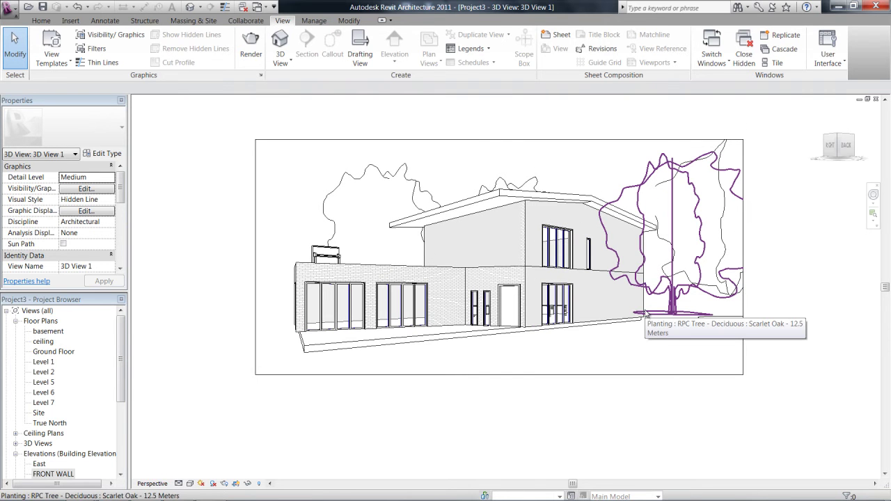
# Step: Re-aim the camera with the SteeringWheel to look down on the house, then raise the crop top and trim its bottom
pyautogui.press('F8')
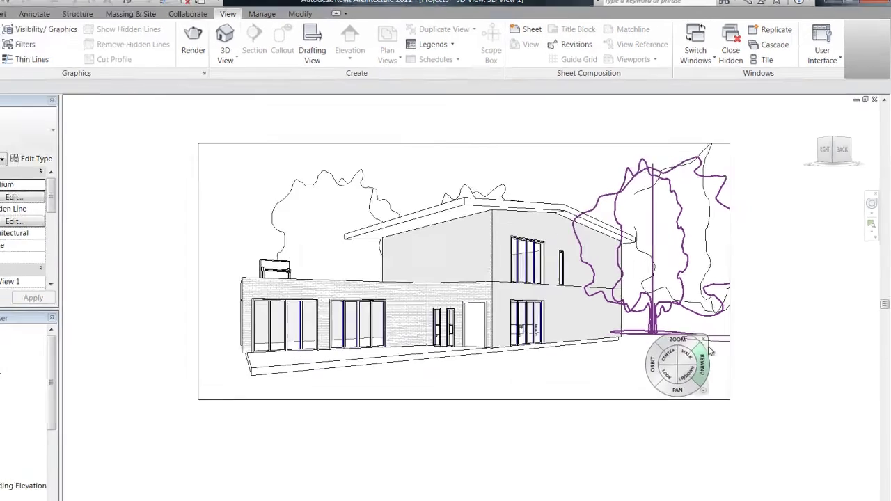
pyautogui.press('Escape')
pyautogui.click(865, 245)
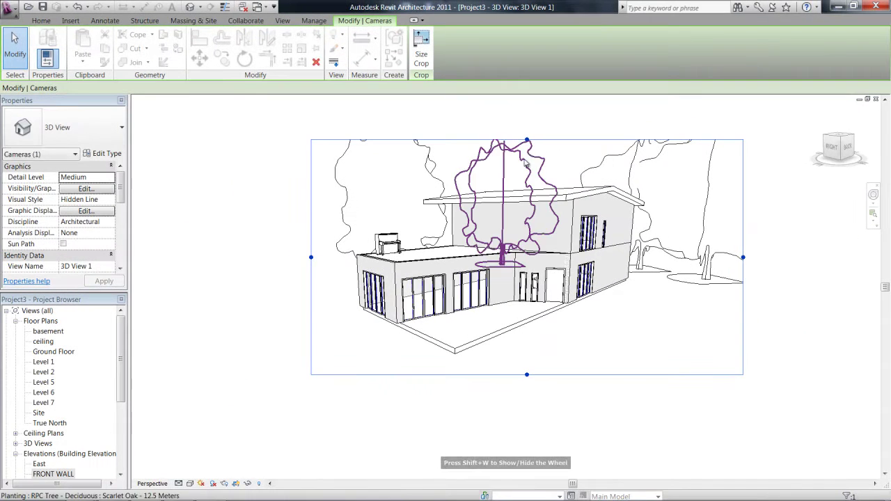
pyautogui.moveTo(527, 140); pyautogui.dragTo(527, 113)
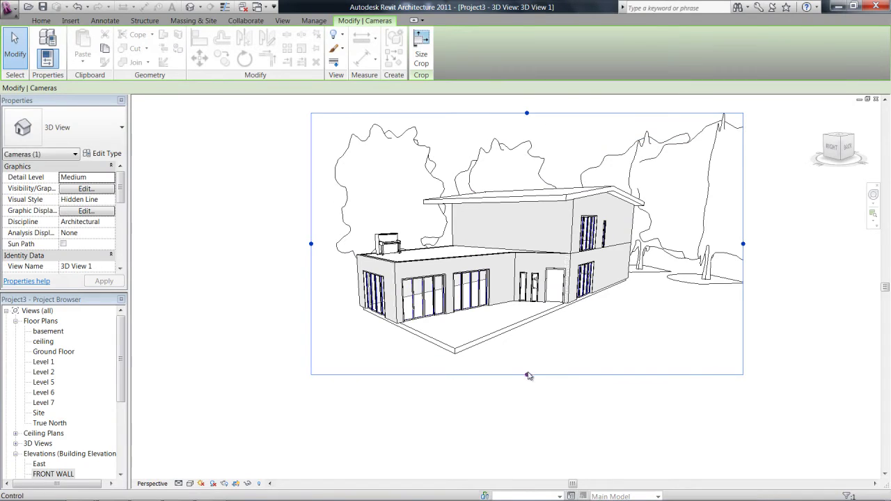
pyautogui.moveTo(528, 375); pyautogui.dragTo(528, 362)
pyautogui.click(212, 410)
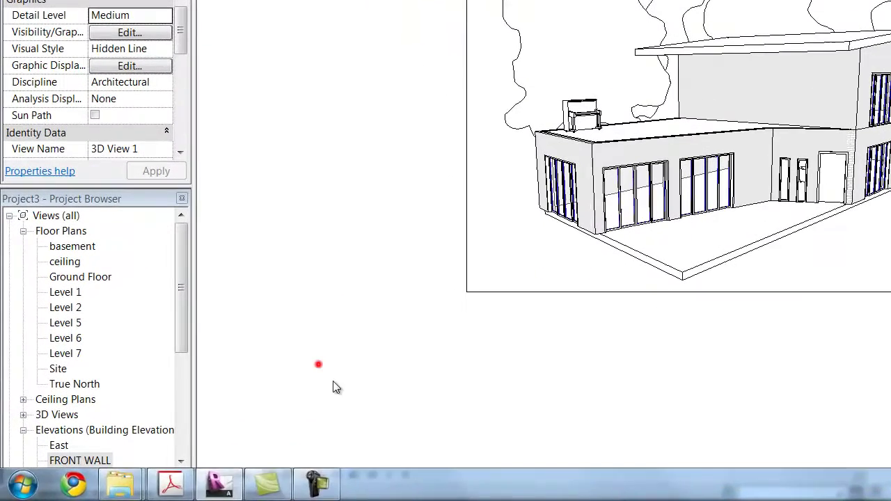
# Step: Set 3D View 1 to Realistic visual style with shadows on, then adjust the framing
pyautogui.click(320, 475)
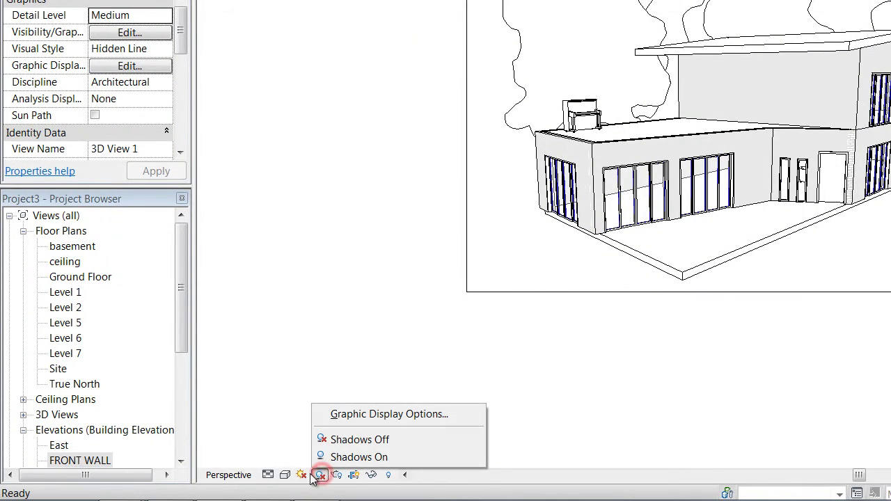
pyautogui.click(286, 476)
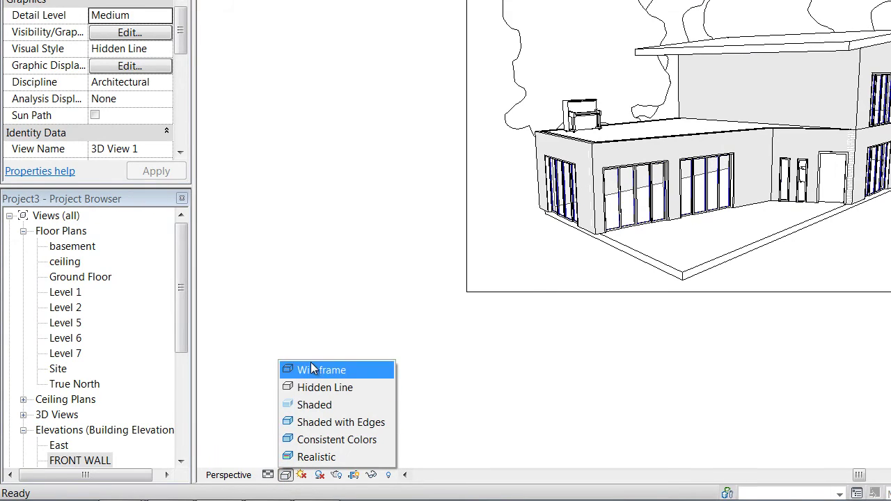
pyautogui.click(310, 370)
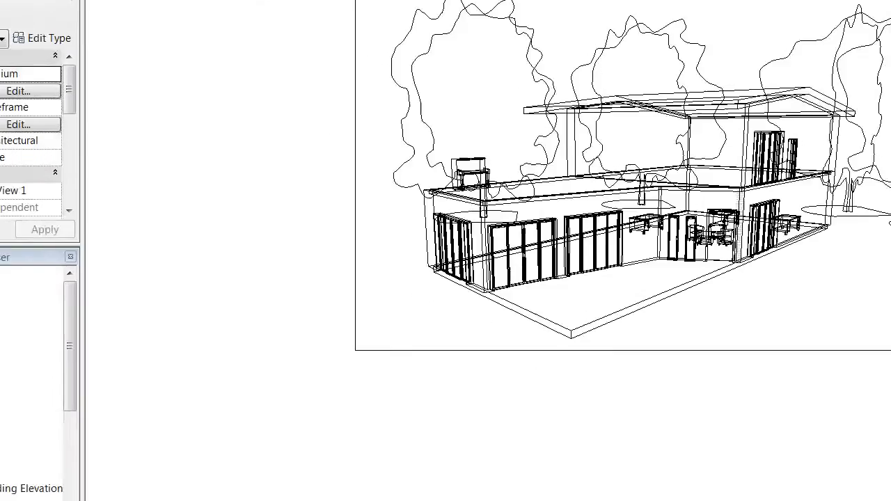
pyautogui.click(286, 476)
pyautogui.click(300, 419)
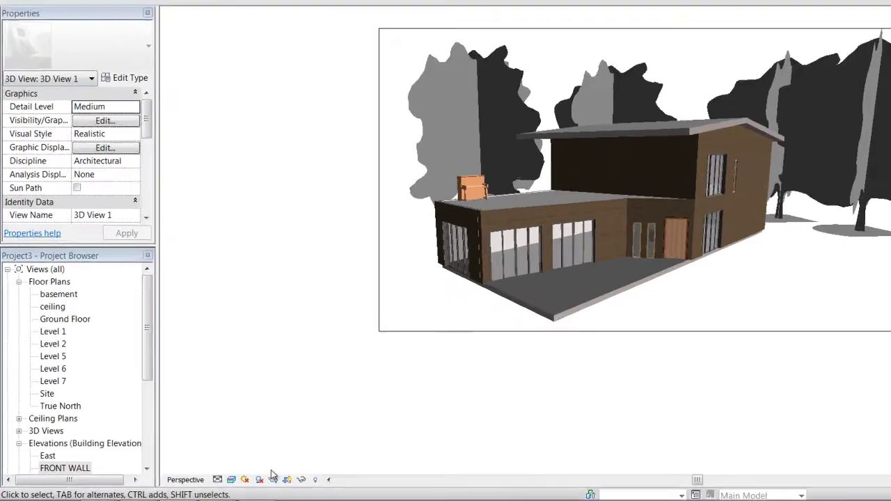
pyautogui.click(212, 484)
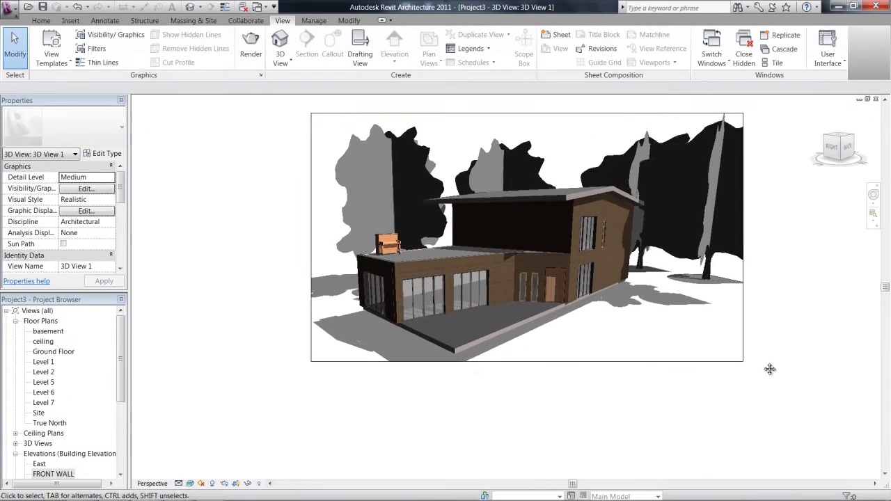
pyautogui.keyDown('shift'); pyautogui.moveTo(770, 369); pyautogui.dragTo(731, 398, button='middle'); pyautogui.keyUp('shift')
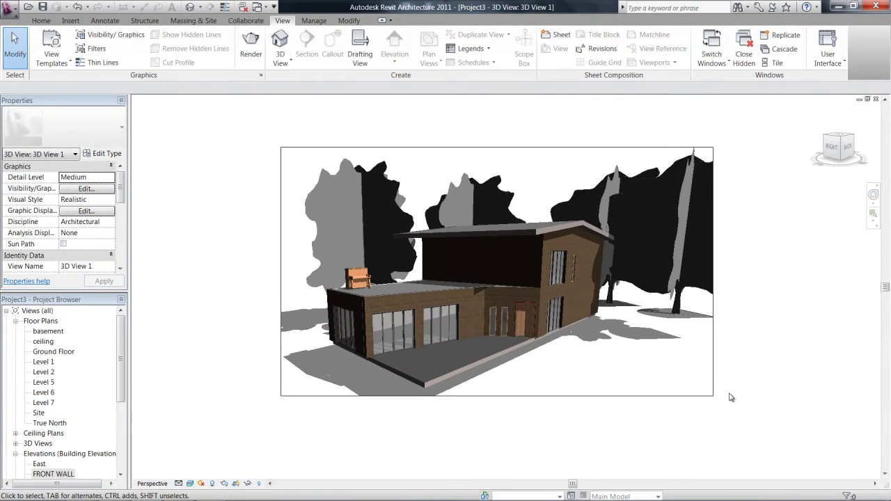
pyautogui.scroll(2, 657, 404)
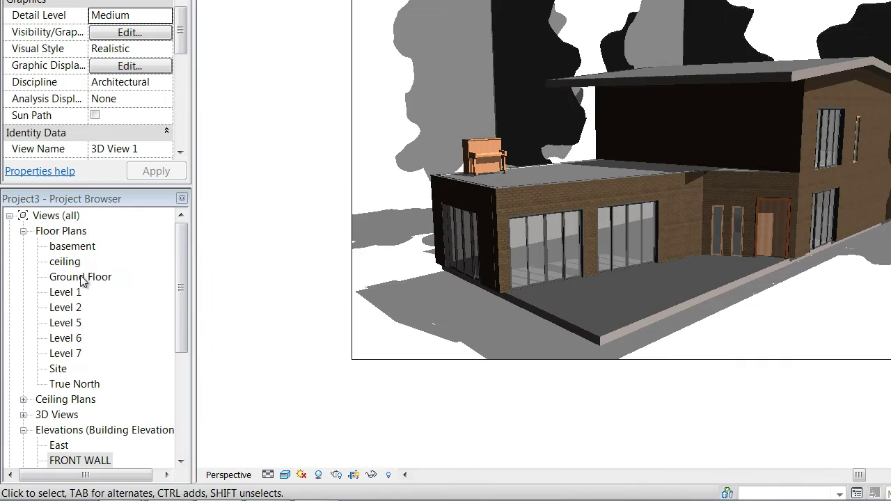
# Step: Show 3D View 1's camera in the Ground Floor plan
pyautogui.doubleClick(81, 277)
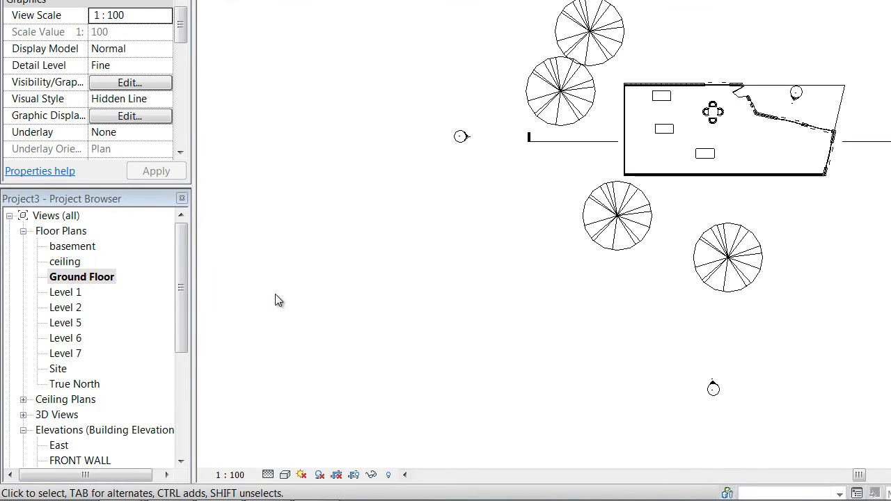
pyautogui.moveTo(181, 256); pyautogui.dragTo(182, 333)
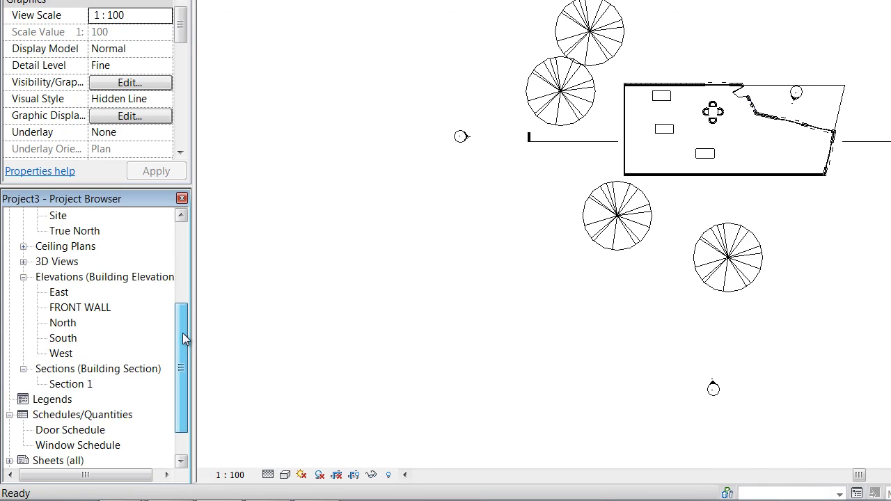
pyautogui.click(23, 261)
pyautogui.rightClick(59, 363)
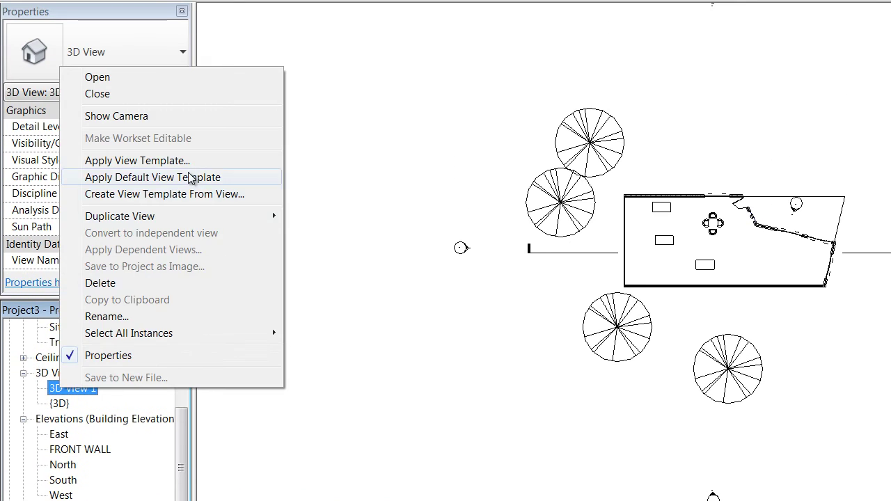
pyautogui.click(173, 123)
# Step: Drag the camera's eye point to a new position in the plan
pyautogui.scroll(-3, 661, 237)
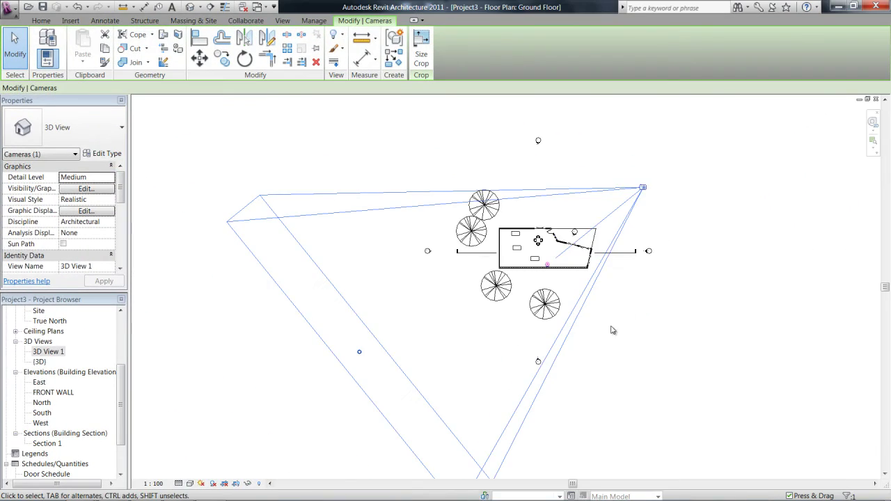
pyautogui.moveTo(612, 330); pyautogui.dragTo(627, 296, button='middle')
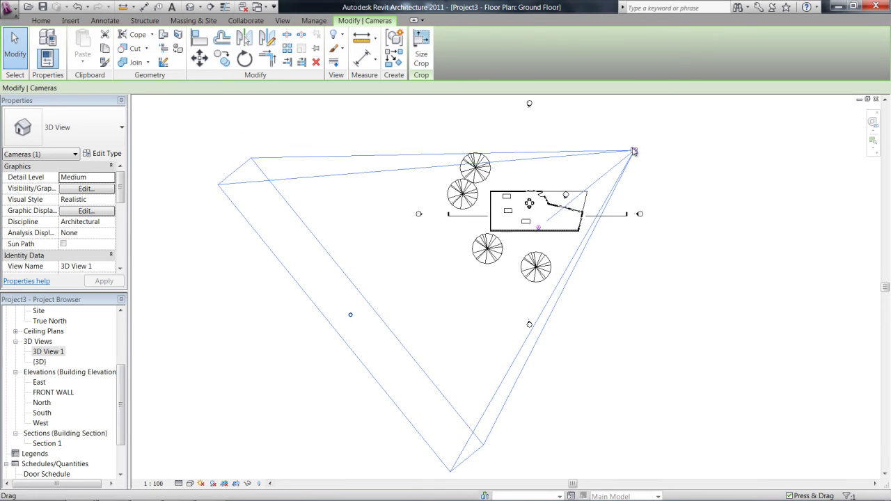
pyautogui.scroll(2, 528, 259)
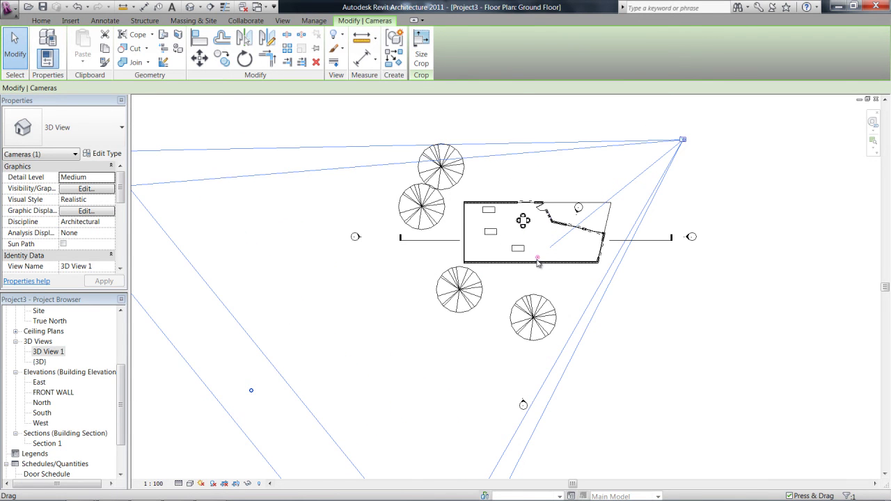
pyautogui.moveTo(682, 139); pyautogui.dragTo(667, 112)
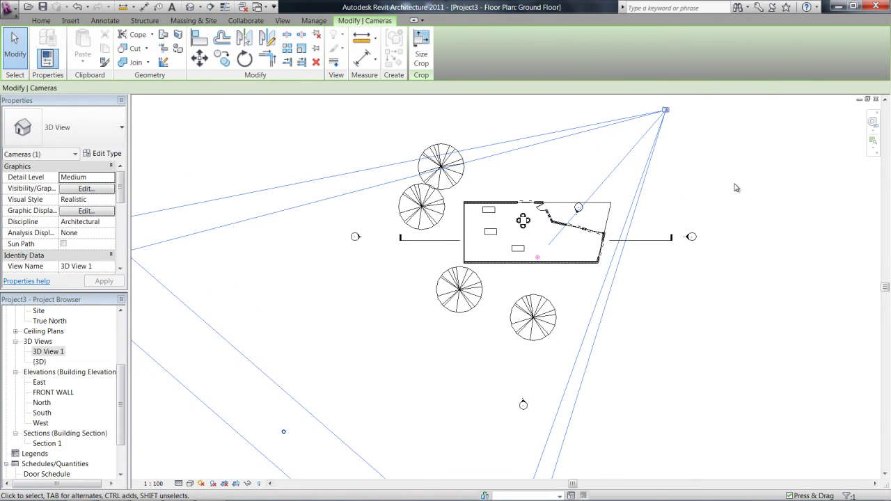